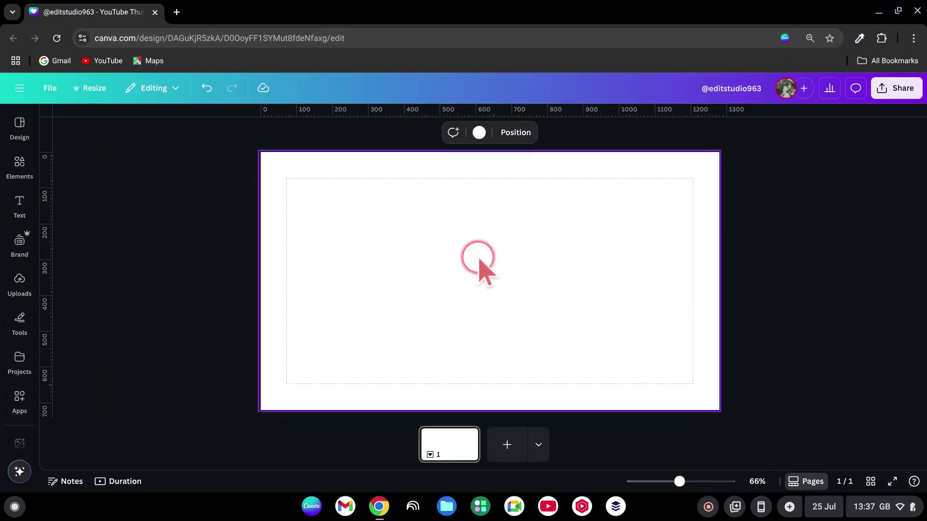
Step: Fill the page background with a yellow-to-orange gradient set to radial style
{"action": "left_click", "coordinate": [479, 132]}
{"action": "scroll", "coordinate": [172, 396], "scroll_direction": "down", "scroll_amount": 1}
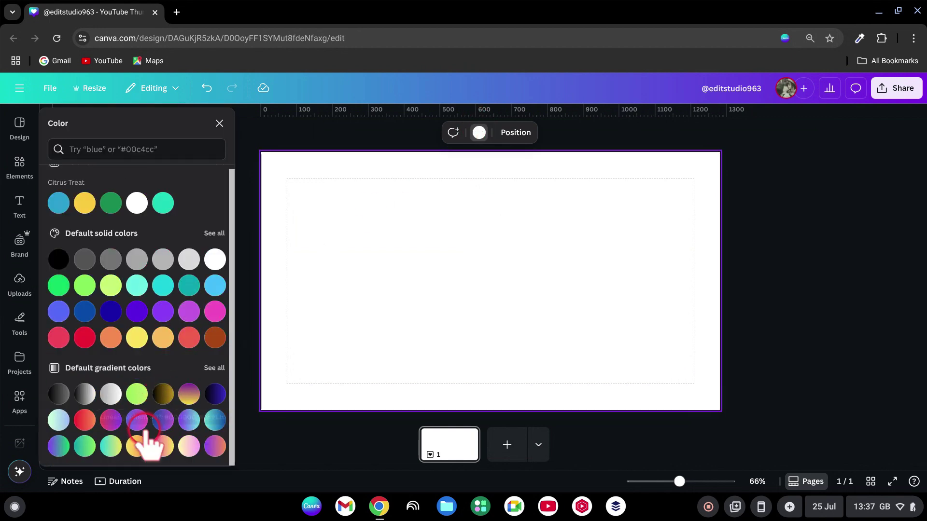
{"action": "left_click", "coordinate": [138, 447]}
{"action": "scroll", "coordinate": [148, 355], "scroll_direction": "up", "scroll_amount": 1}
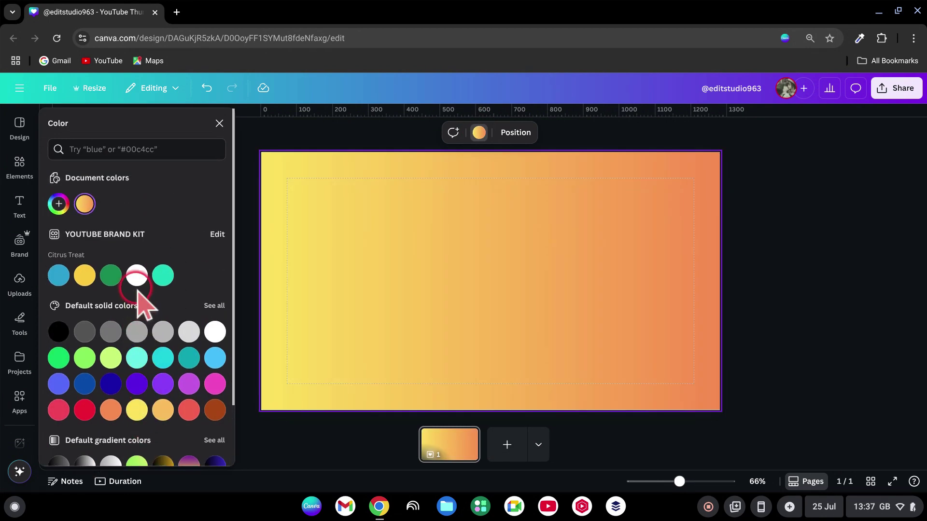
{"action": "left_click", "coordinate": [85, 204]}
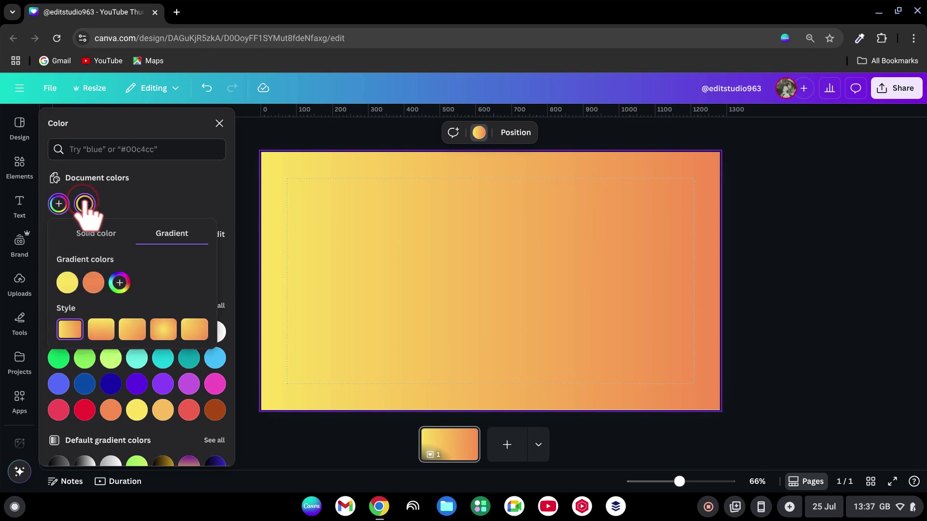
{"action": "left_click", "coordinate": [164, 331]}
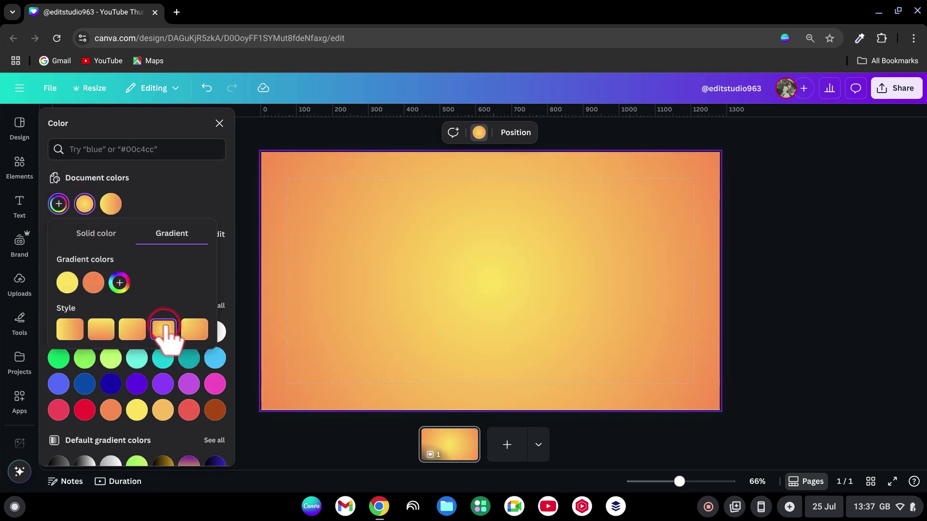
Step: Search the element library for 'dog' photos and add the brown dog photo to the page
{"action": "left_click", "coordinate": [20, 164]}
{"action": "left_click", "coordinate": [96, 124]}
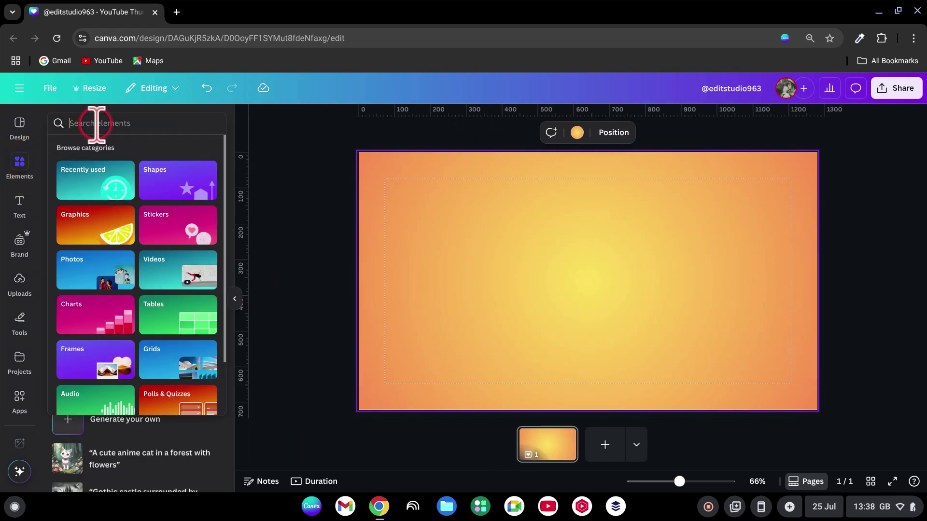
{"action": "type", "text": "dog"}
{"action": "key", "text": "Return"}
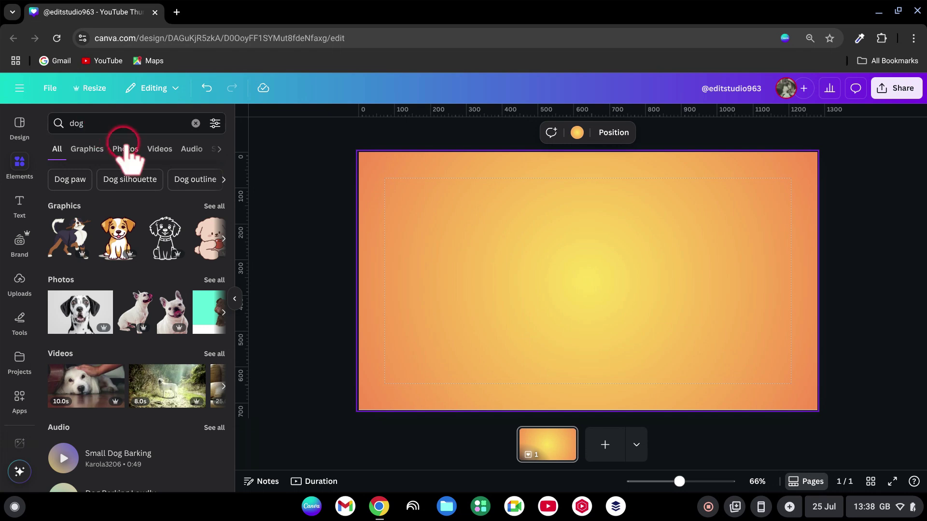
{"action": "left_click", "coordinate": [125, 148]}
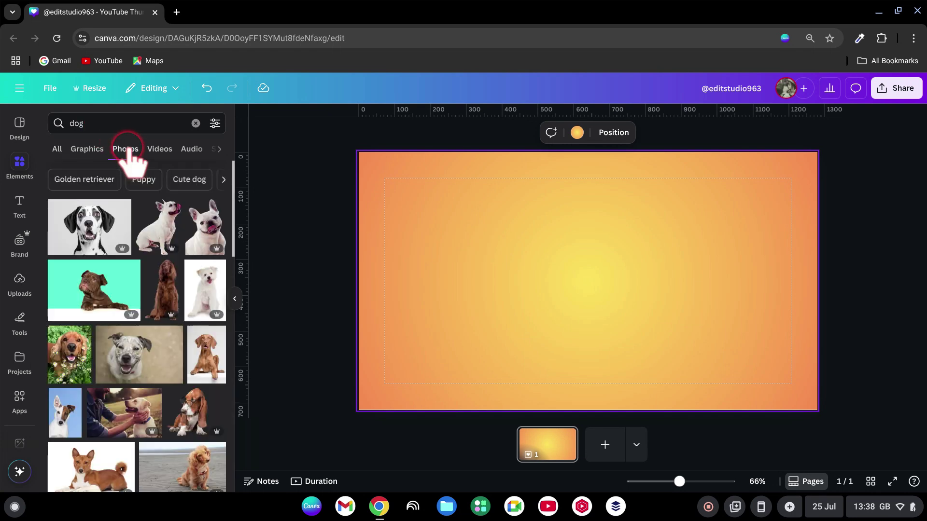
{"action": "left_click", "coordinate": [207, 355]}
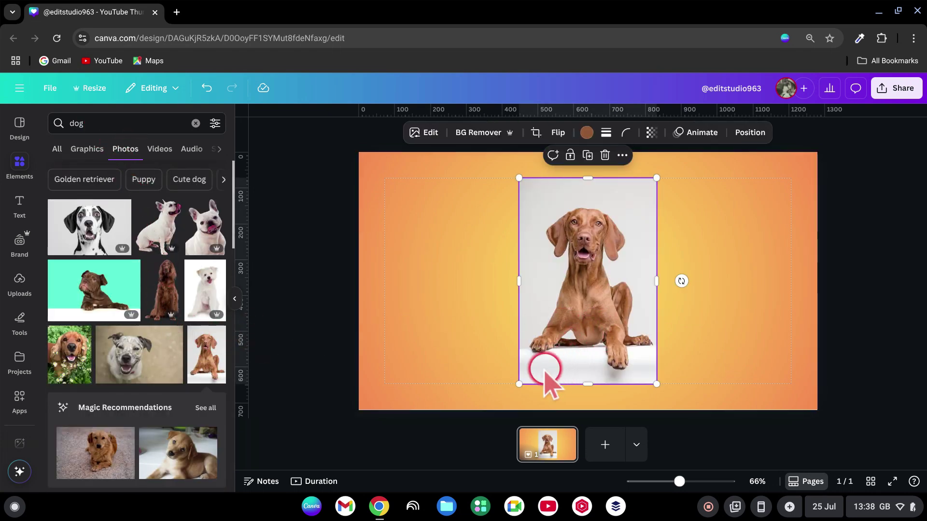
Step: Enlarge the dog photo to full page height, centred, and remove its background
{"action": "left_click_drag", "start_coordinate": [518, 384], "coordinate": [506, 401]}
{"action": "mouse_move", "coordinate": [660, 189]}
{"action": "left_mouse_down"}
{"action": "mouse_move", "coordinate": [629, 253]}
{"action": "mouse_move", "coordinate": [620, 254]}
{"action": "left_mouse_up"}
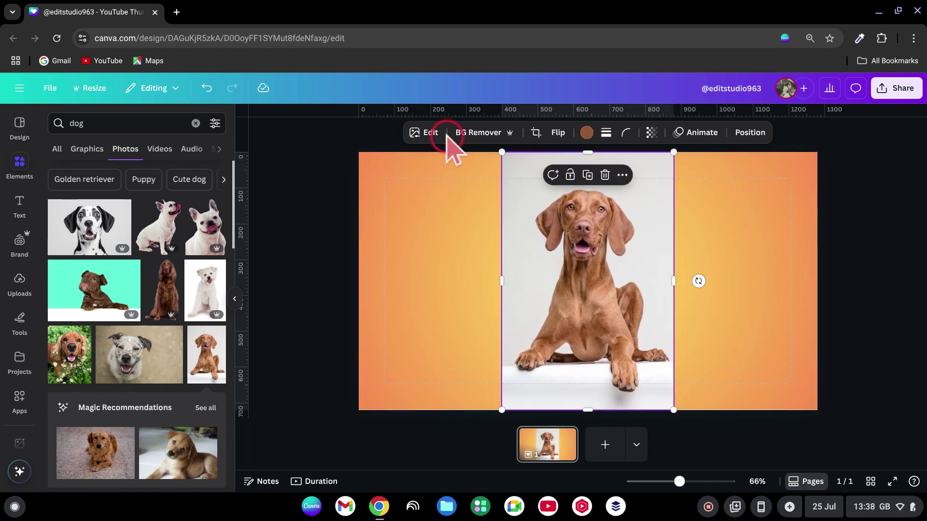
{"action": "left_click", "coordinate": [478, 133]}
{"action": "left_click", "coordinate": [732, 268]}
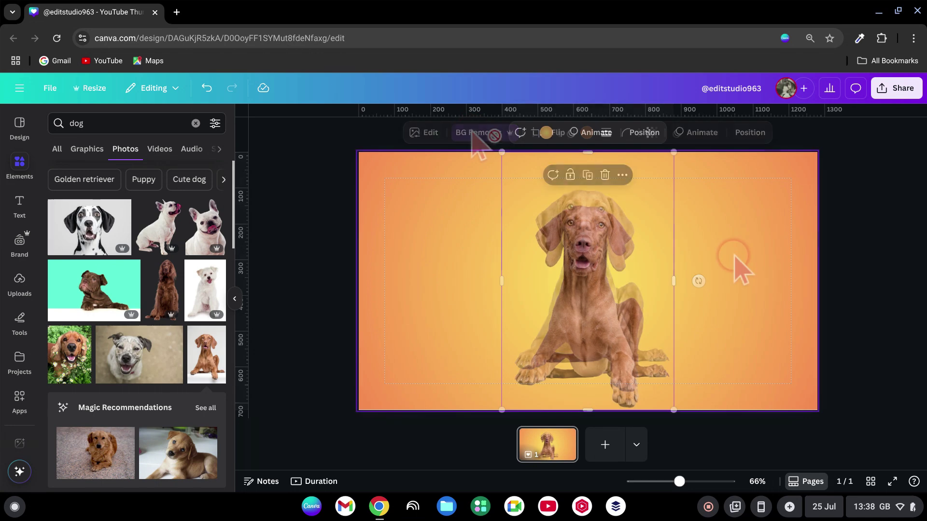
Step: Add a 'DOG' heading, enlarge it to span the page width and centre it over the dog
{"action": "left_click", "coordinate": [20, 206]}
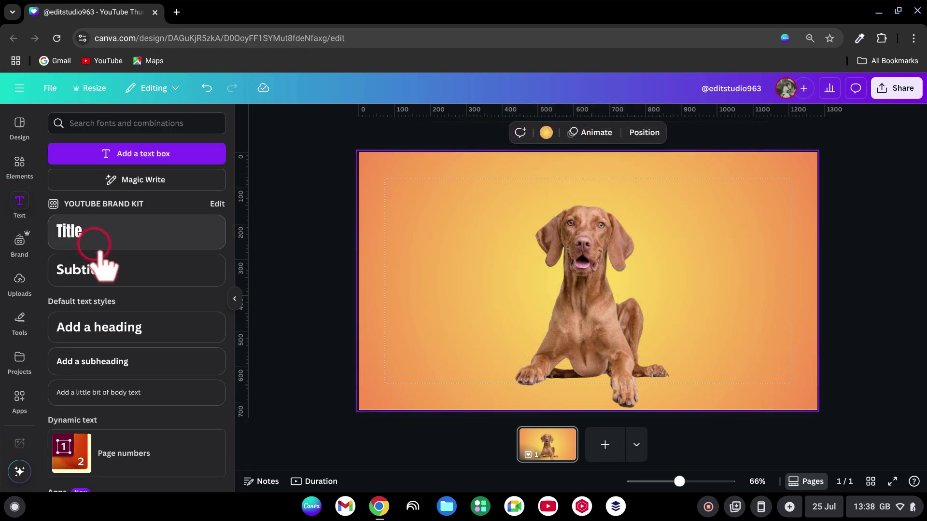
{"action": "left_click", "coordinate": [128, 328]}
{"action": "type", "text": "D"}
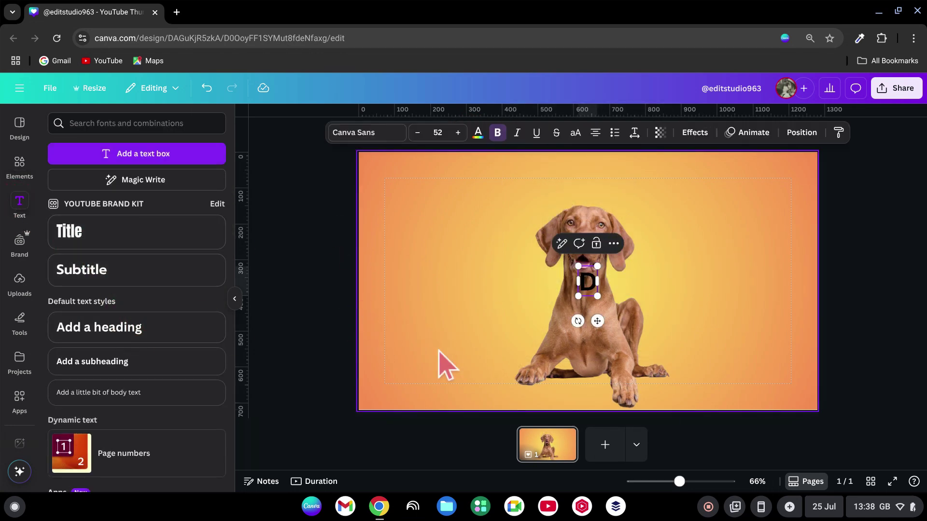
{"action": "type", "text": "OG"}
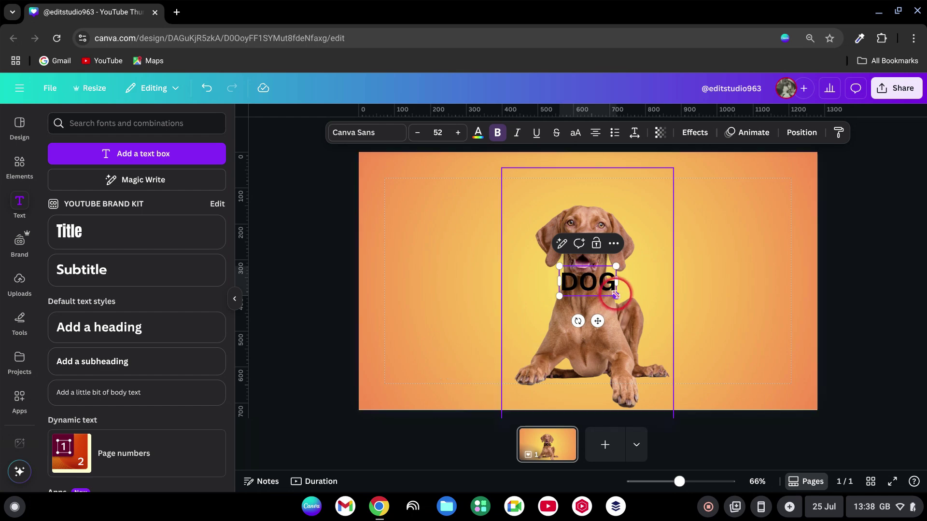
{"action": "left_click_drag", "start_coordinate": [617, 295], "coordinate": [760, 311]}
{"action": "left_click_drag", "start_coordinate": [558, 268], "coordinate": [338, 227]}
{"action": "left_click_drag", "start_coordinate": [737, 366], "coordinate": [759, 360]}
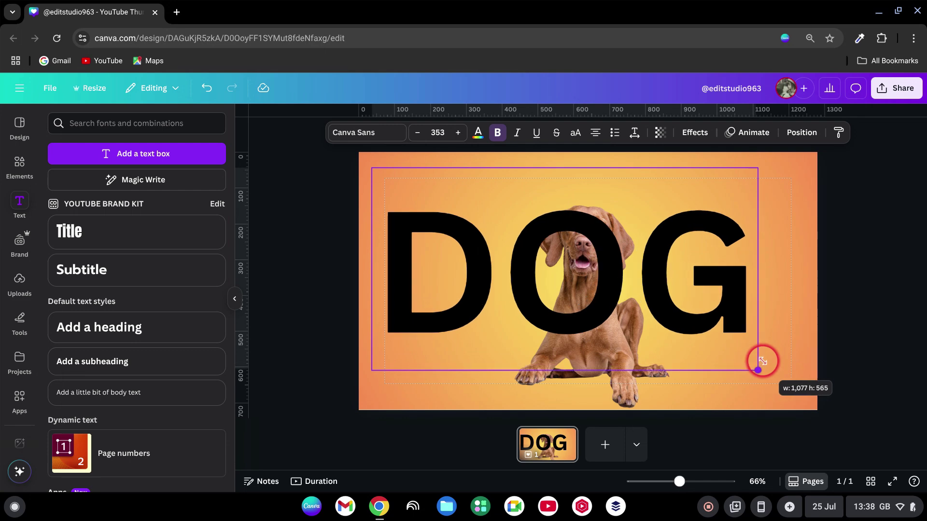
{"action": "left_click_drag", "start_coordinate": [613, 291], "coordinate": [627, 270]}
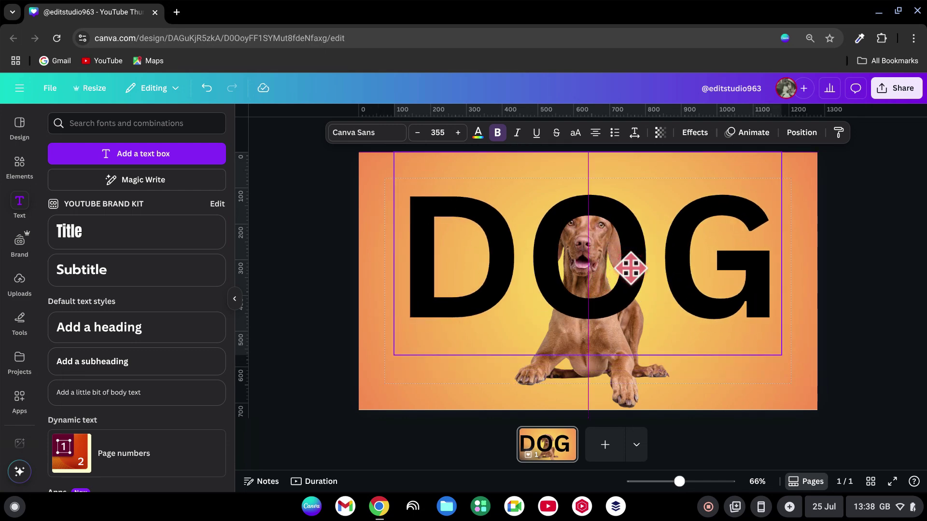
{"action": "left_click_drag", "start_coordinate": [630, 270], "coordinate": [647, 271]}
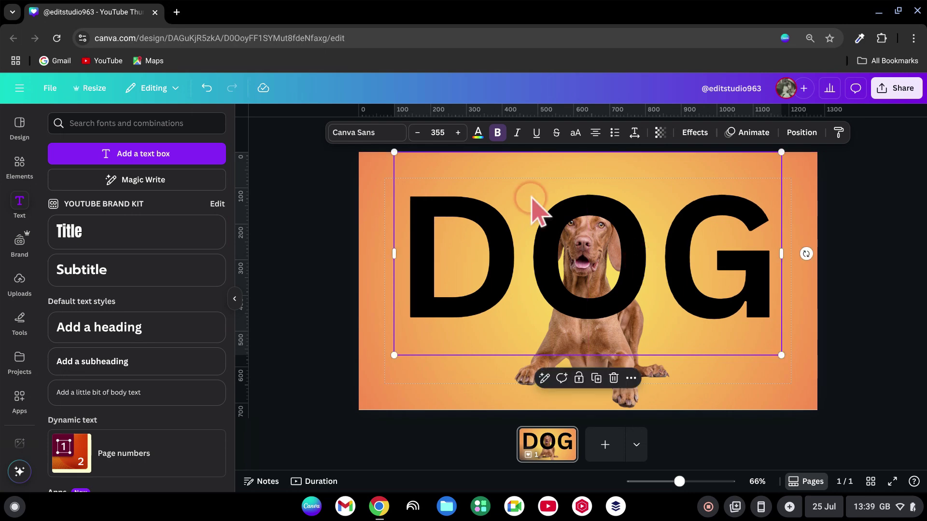
Step: Change the DOG text colour to white
{"action": "left_click", "coordinate": [478, 133]}
{"action": "left_click", "coordinate": [138, 272]}
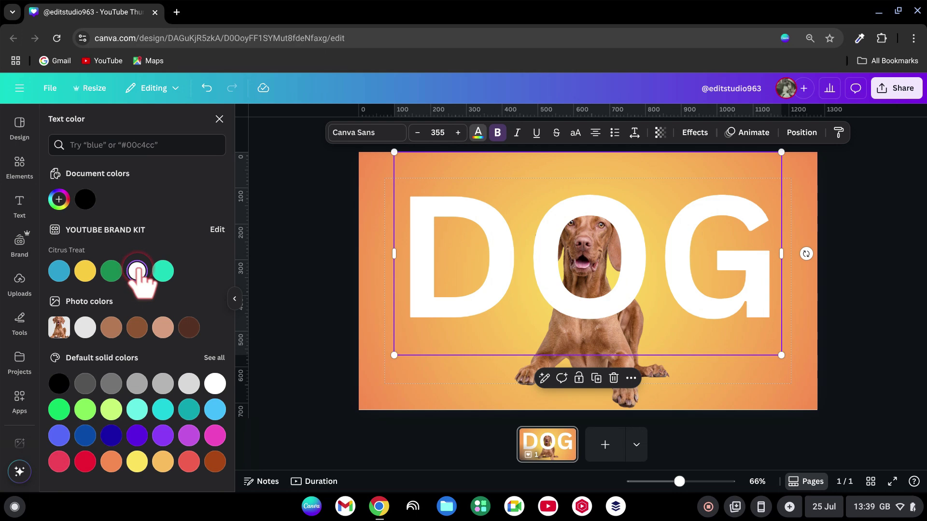
{"action": "left_click", "coordinate": [693, 174]}
Step: Apply the Lift shadow effect to the DOG text at low intensity
{"action": "left_click", "coordinate": [695, 133]}
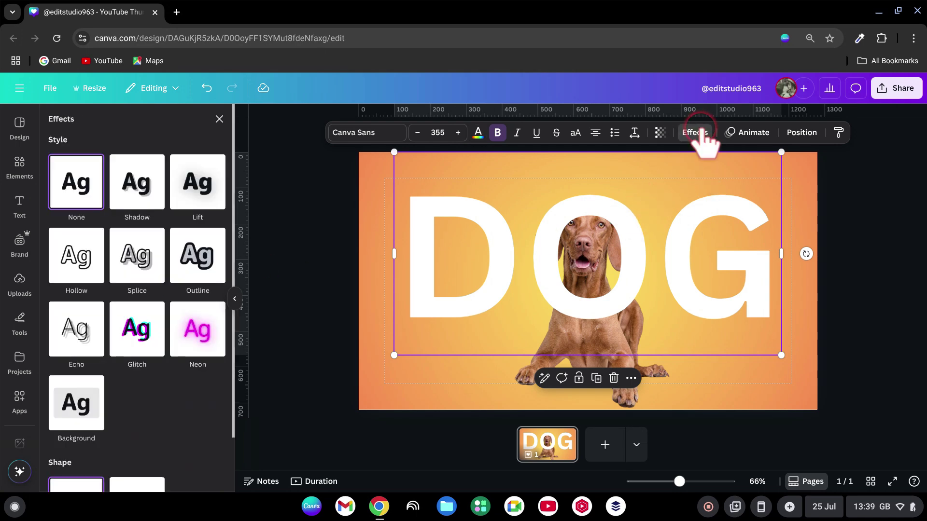
{"action": "left_click", "coordinate": [198, 183]}
{"action": "left_click_drag", "start_coordinate": [103, 254], "coordinate": [87, 254]}
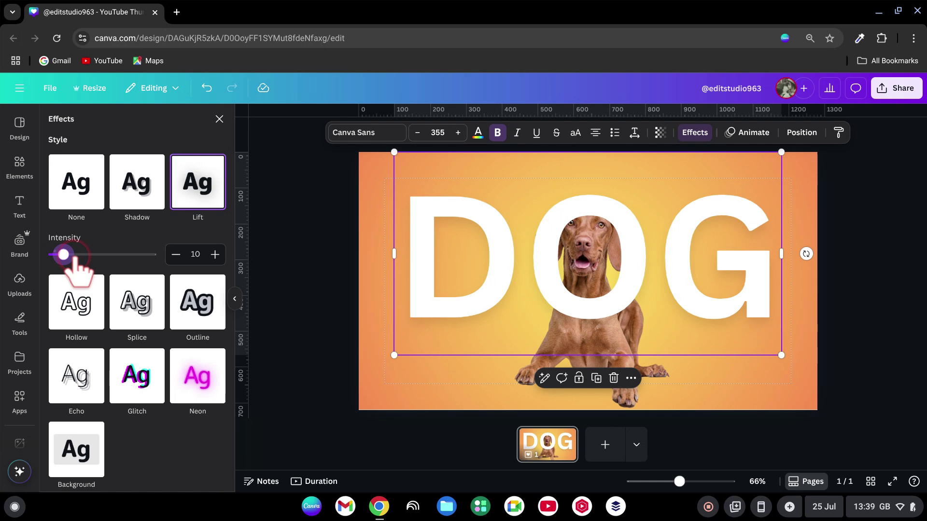
Step: Duplicate the dog photo over the original and crop the copy down to the dog's head
{"action": "left_click", "coordinate": [536, 395]}
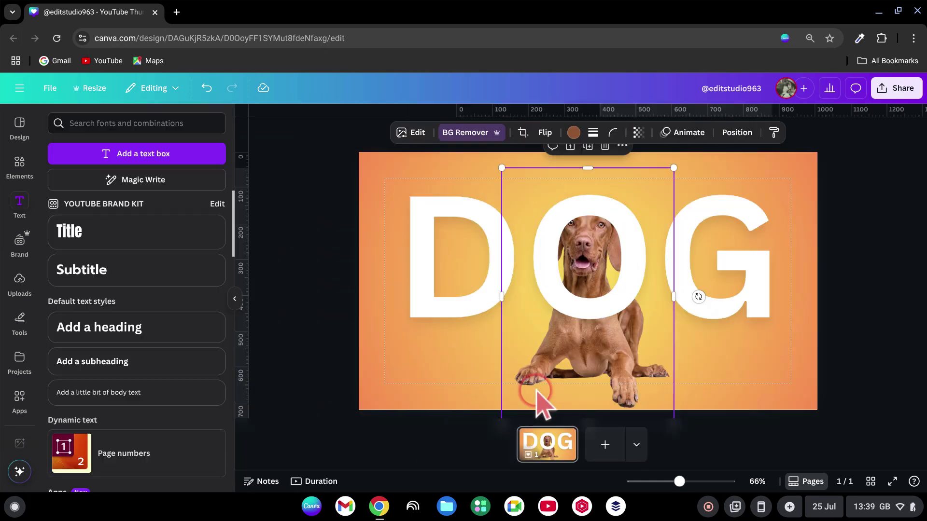
{"action": "left_click", "coordinate": [588, 145]}
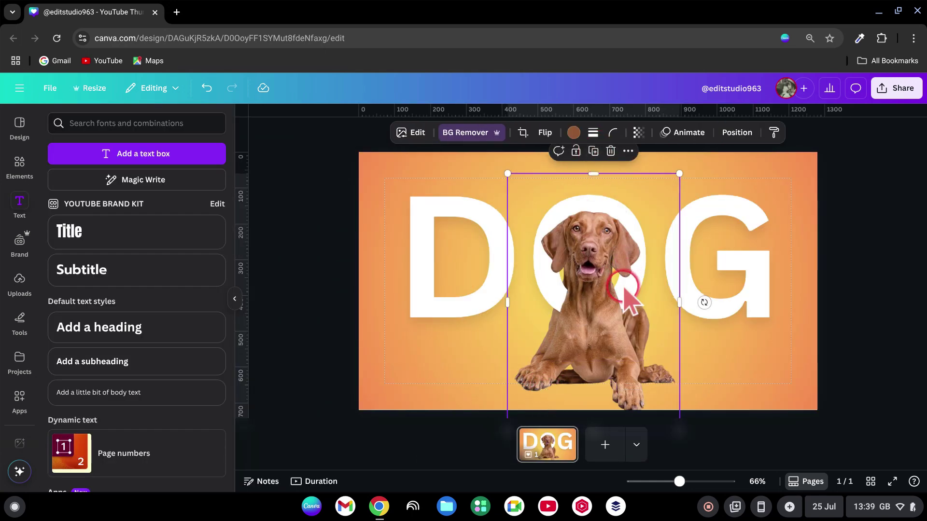
{"action": "left_click_drag", "start_coordinate": [623, 289], "coordinate": [617, 282]}
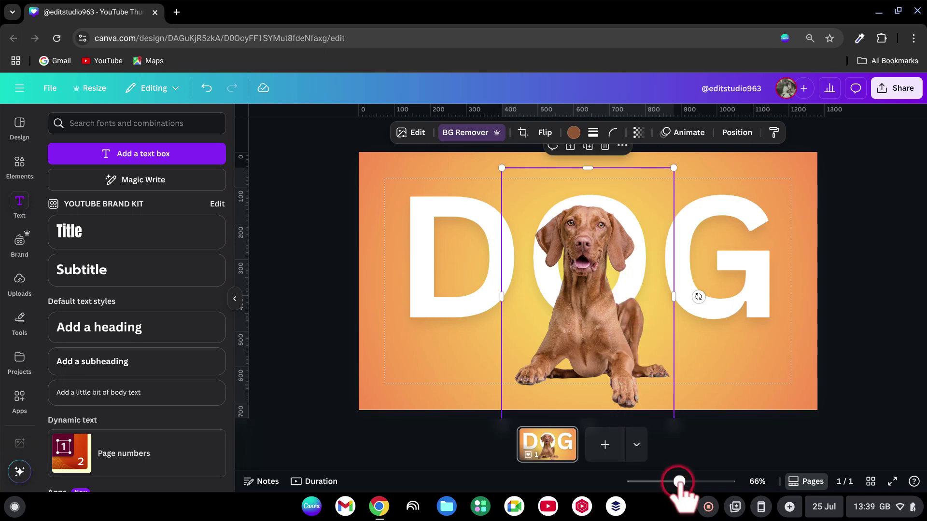
{"action": "left_click_drag", "start_coordinate": [679, 482], "coordinate": [678, 483]}
{"action": "left_click_drag", "start_coordinate": [590, 413], "coordinate": [597, 272]}
{"action": "left_click", "coordinate": [830, 318]}
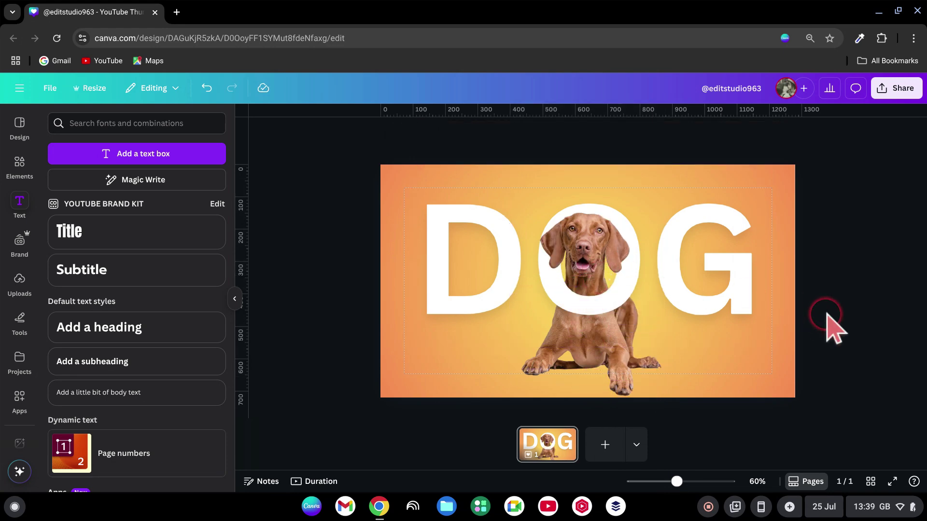